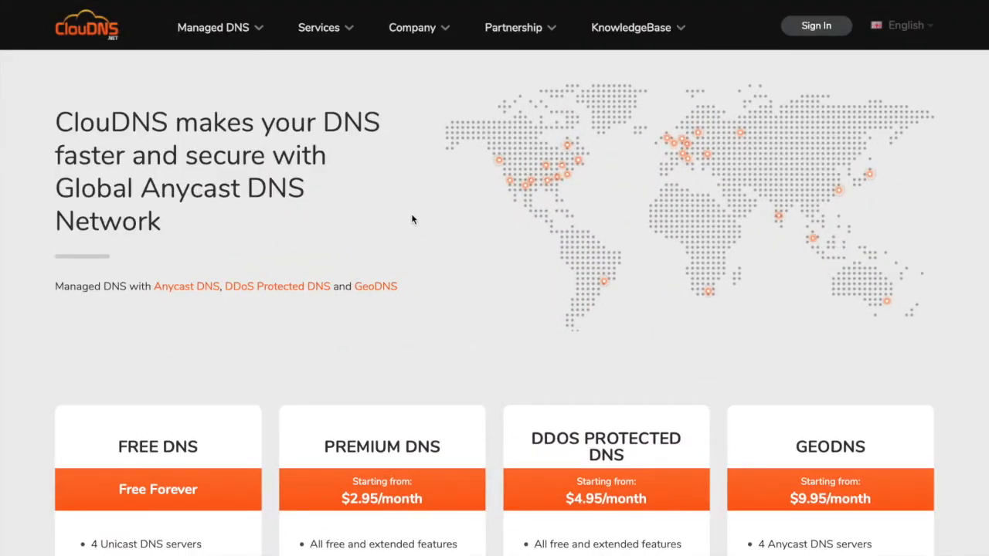
Step: Sign in with the account e-mail and password, then start adding a new DNS zone
{"action": "left_click", "coordinate": [805, 30]}
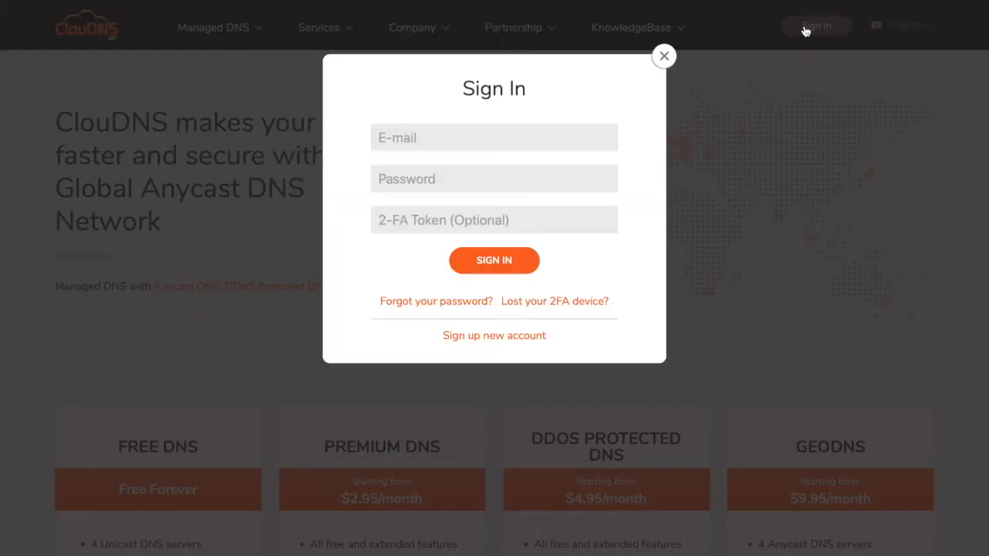
{"action": "left_click", "coordinate": [488, 139]}
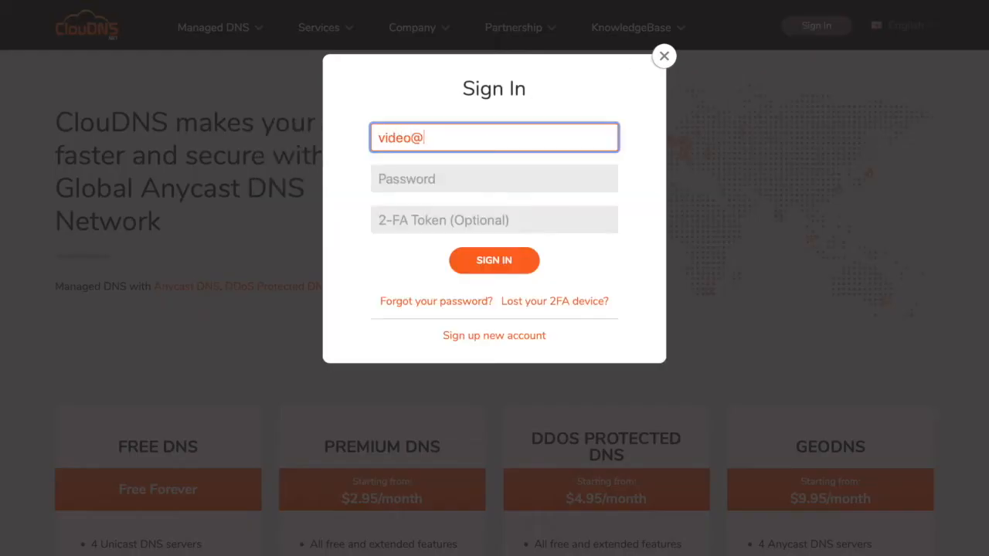
{"action": "key", "text": "Tab"}
{"action": "type", "text": "••"}
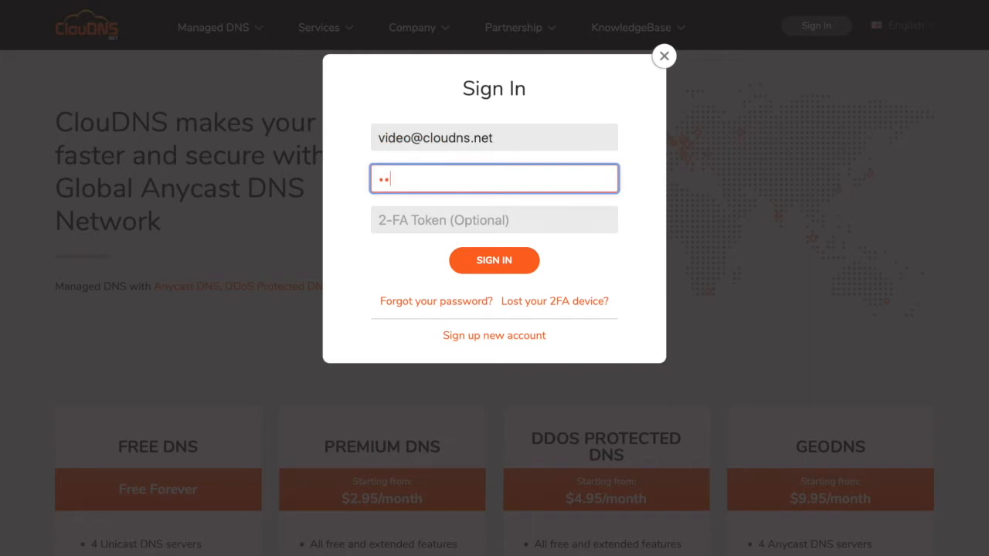
{"action": "type", "text": "•••••••"}
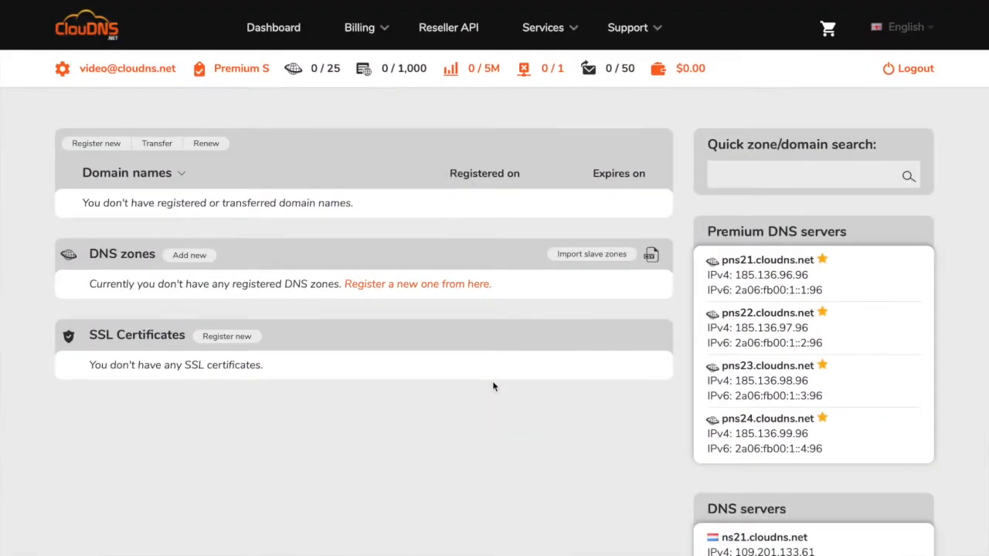
{"action": "left_click", "coordinate": [190, 256]}
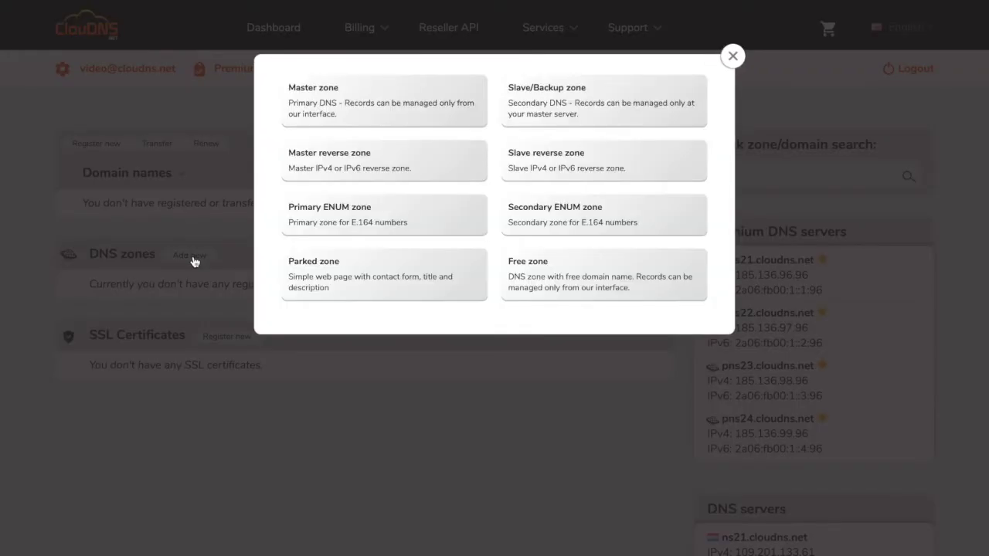
Step: Create a Slave/Backup zone for hidden-master.com with master server IP 185.136.96.66
{"action": "left_click", "coordinate": [611, 122]}
{"action": "left_click", "coordinate": [428, 167]}
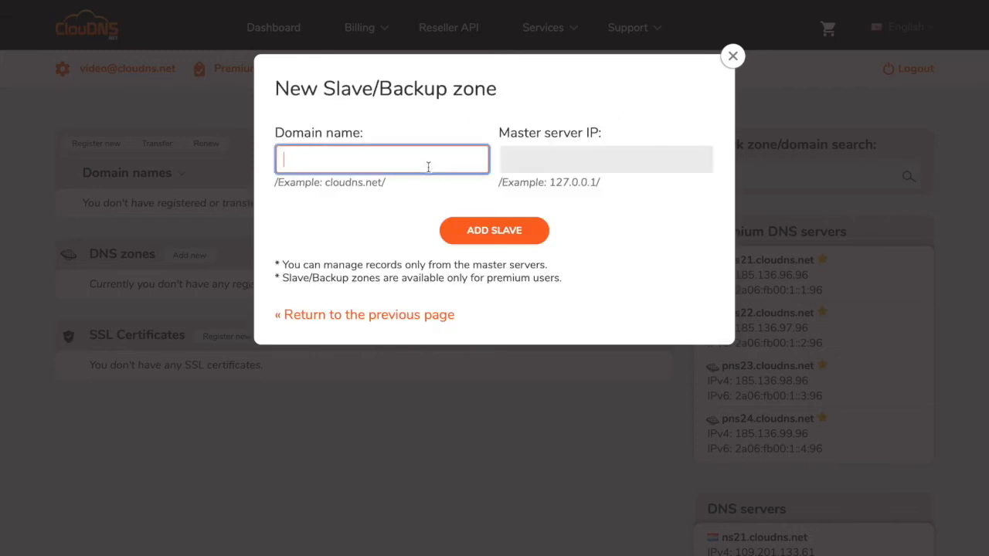
{"action": "type", "text": "hidden-m"}
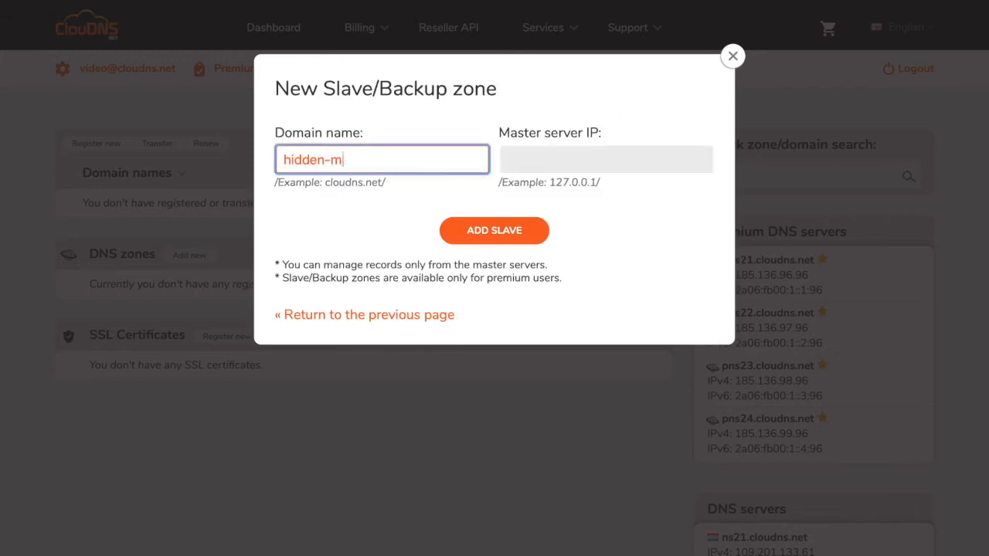
{"action": "type", "text": "aster.com"}
{"action": "left_click", "coordinate": [556, 163]}
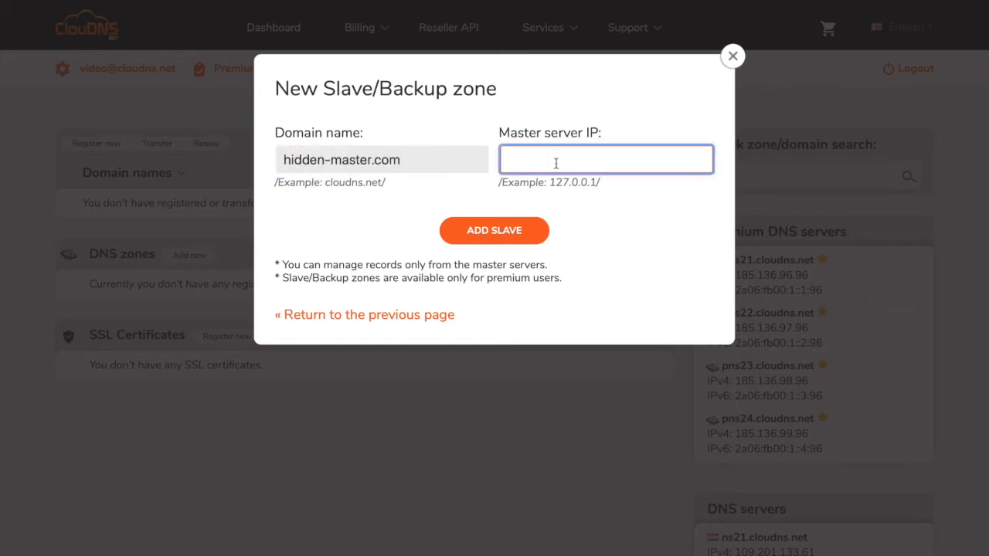
{"action": "type", "text": "185."}
{"action": "type", "text": "13"}
{"action": "type", "text": "6."}
{"action": "type", "text": "96.66"}
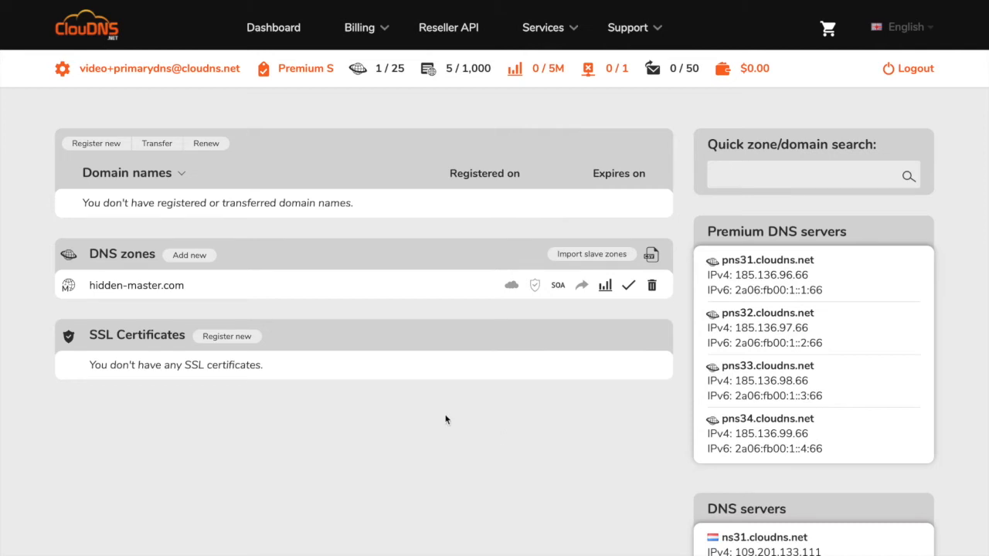
Step: Open the hidden-master.com zone's Zone transfers dialog, ready to add an allowed slave IP
{"action": "left_click", "coordinate": [198, 292]}
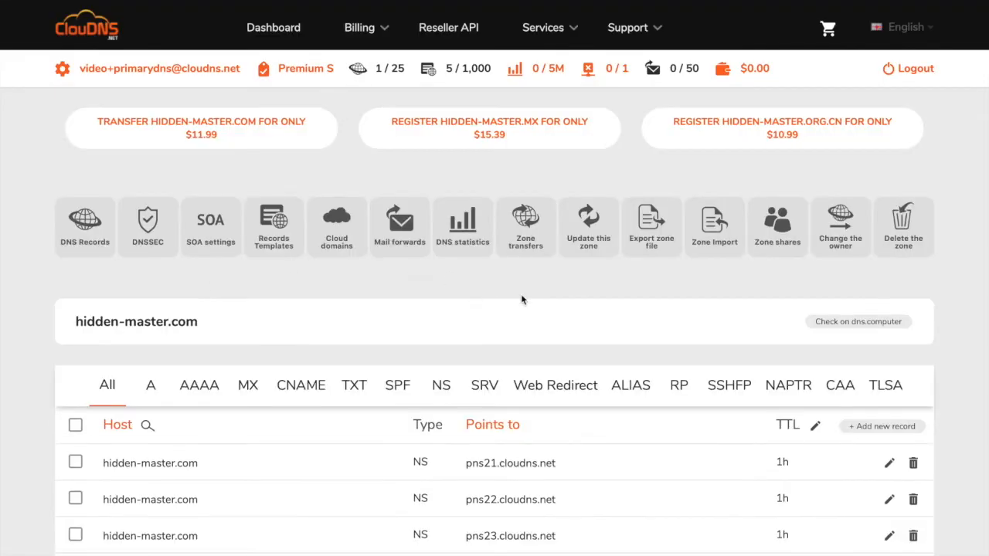
{"action": "left_click", "coordinate": [525, 226]}
{"action": "left_click", "coordinate": [485, 221]}
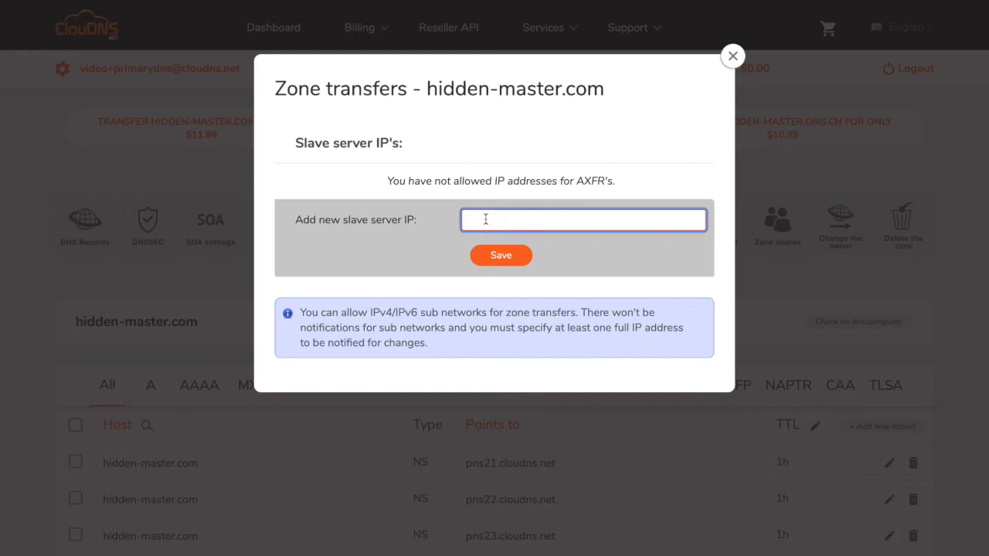
{"action": "type", "text": "1"}
{"action": "type", "text": "85.13"}
{"action": "type", "text": "6.96"}
{"action": "type", "text": ".9"}
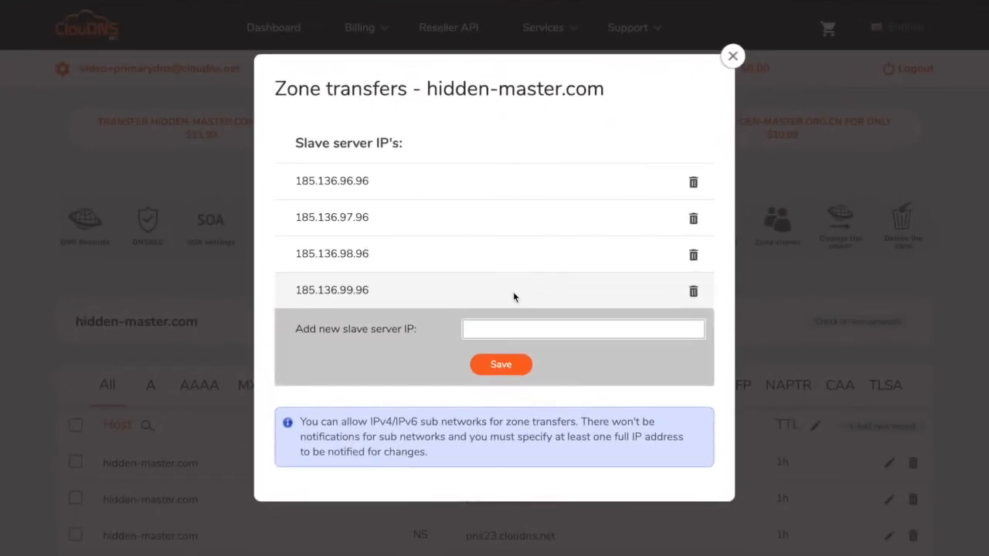
Step: Close the Zone transfers dialog to review the zone's NS records pns21–pns24.cloudns.net
{"action": "left_click", "coordinate": [772, 349]}
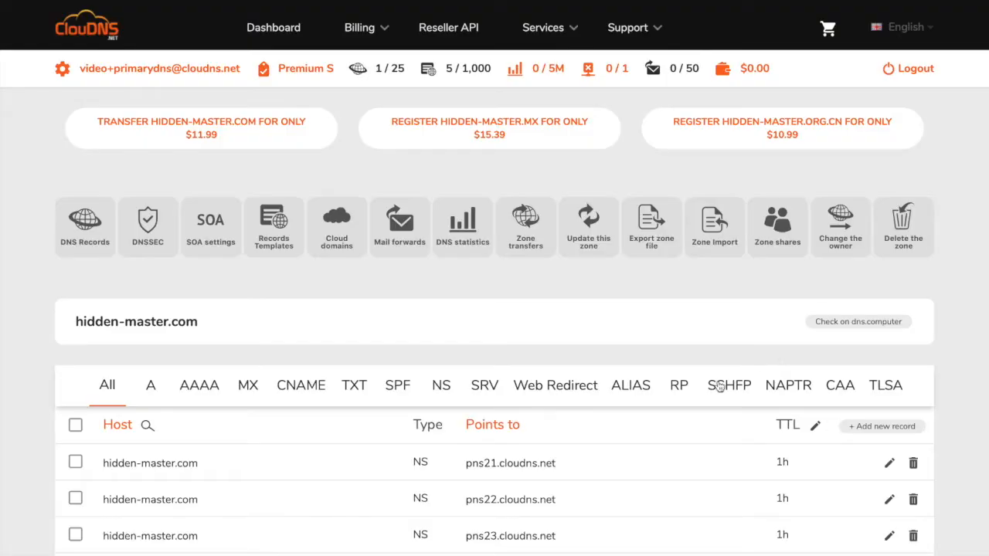
{"action": "scroll", "coordinate": [607, 441], "scroll_direction": "down", "scroll_amount": 2}
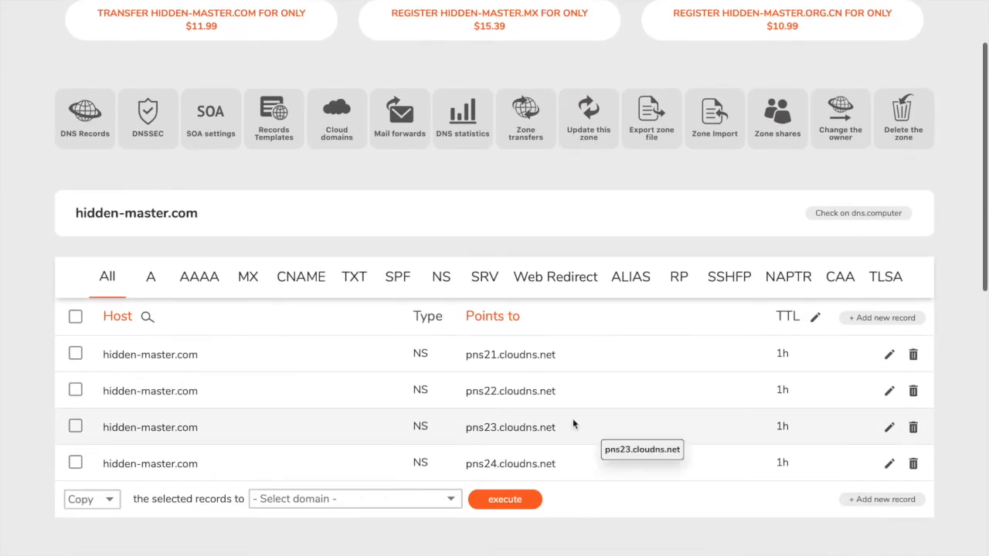